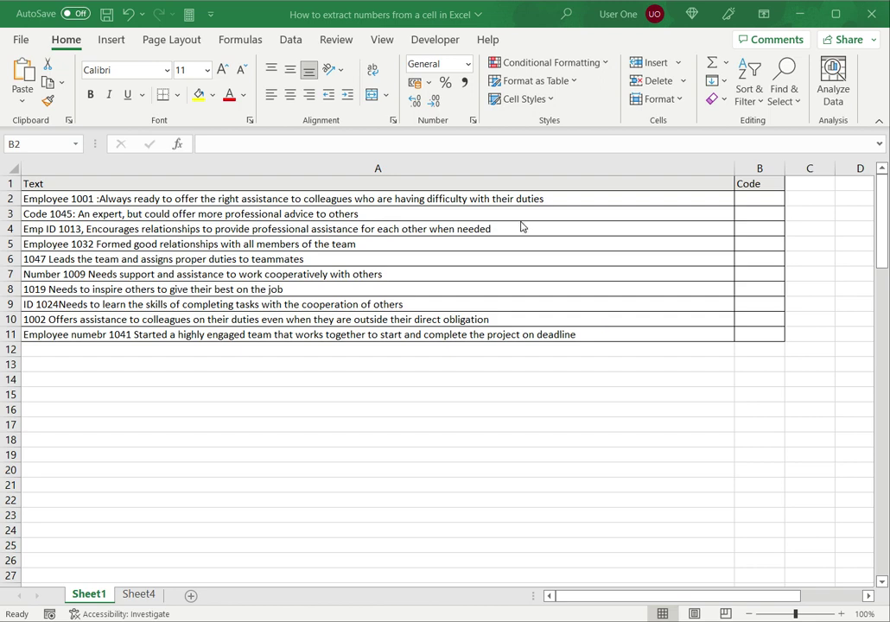
key(Left)
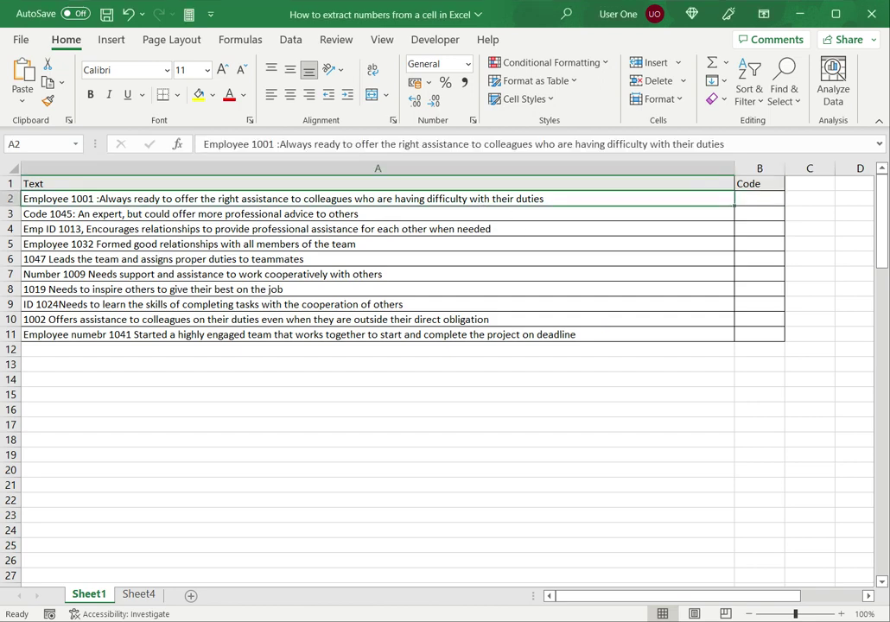
key(ctrl+shift+Down)
click(377, 198)
- Enter the formula =ROW(INDIRECT("1:" & LEN(A2))) in cell B2 to generate a position number for each character of A2
click(758, 199)
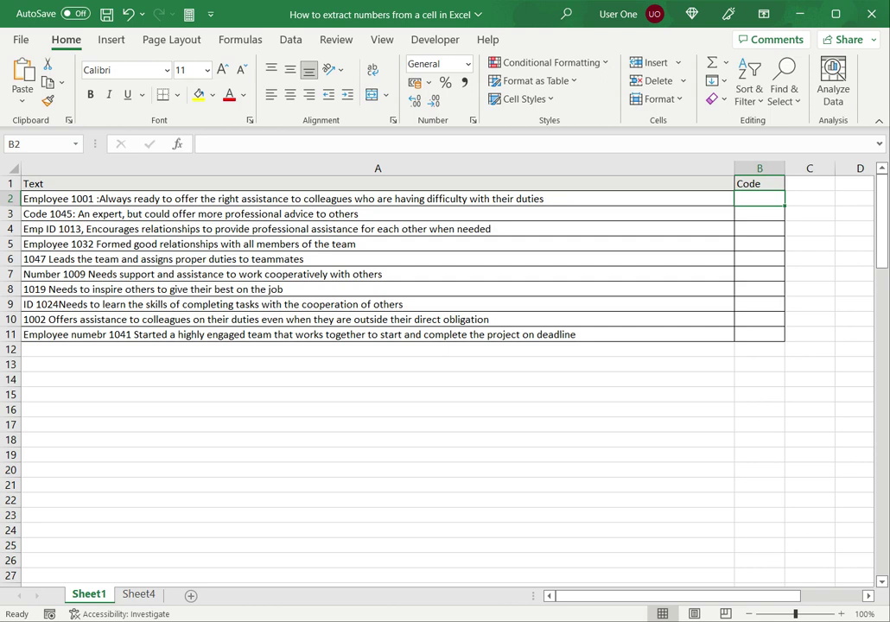
text(=)
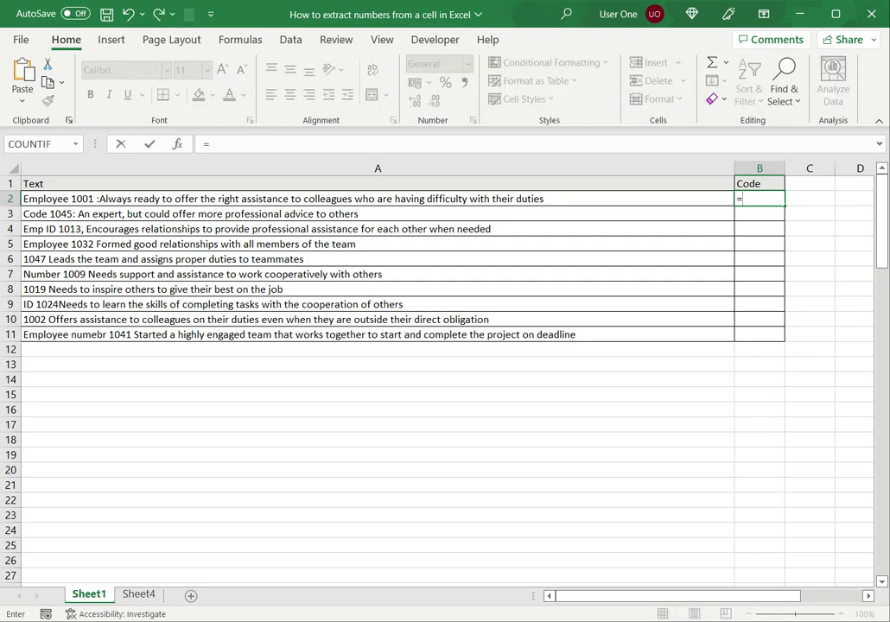
text(row()
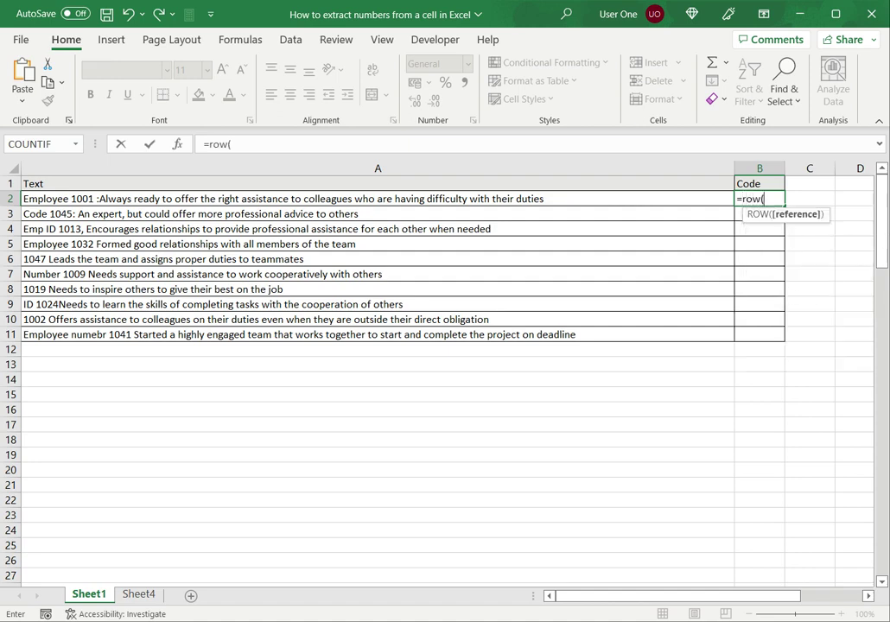
text(indirect)
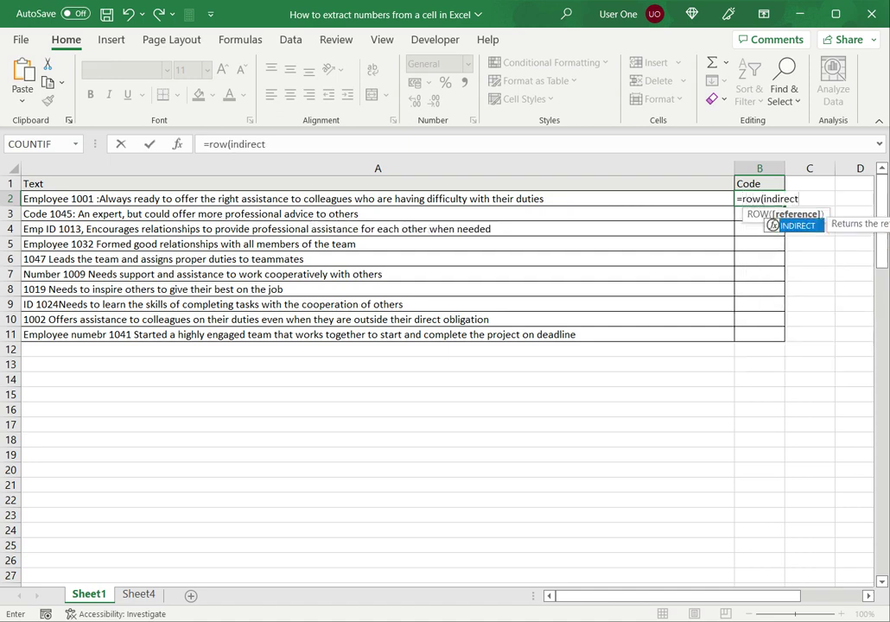
text(()
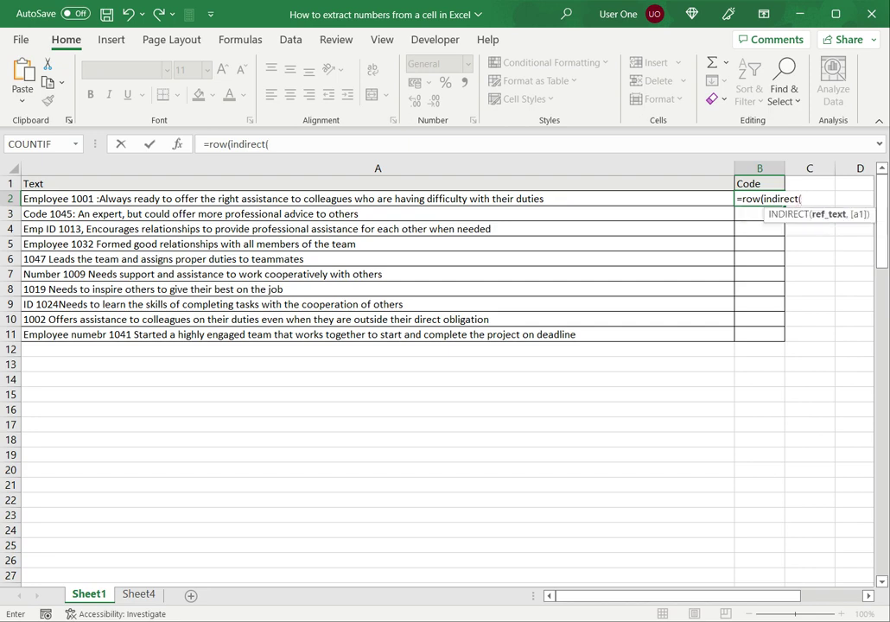
text("1:" & LEN()
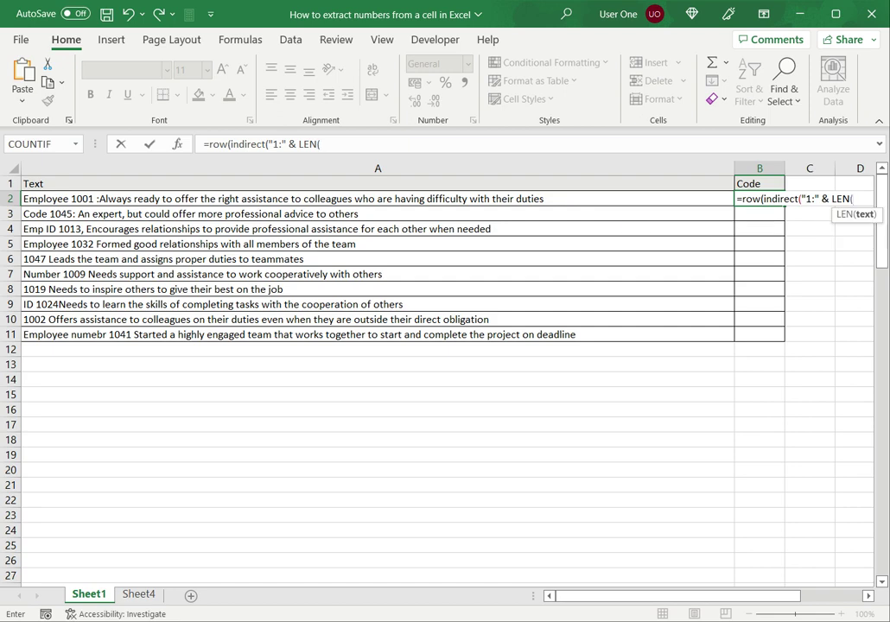
key(Left)
text())
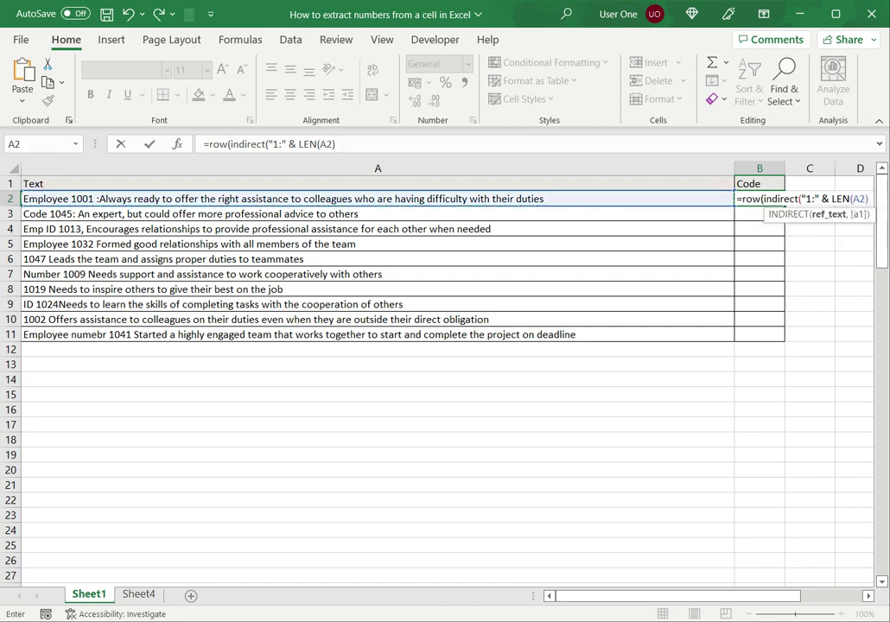
text()))
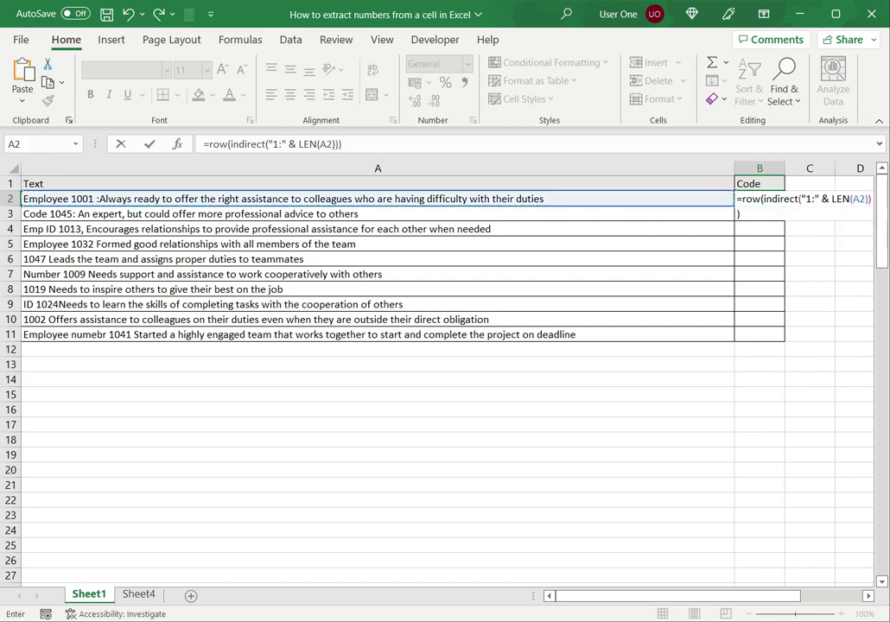
key(Return)
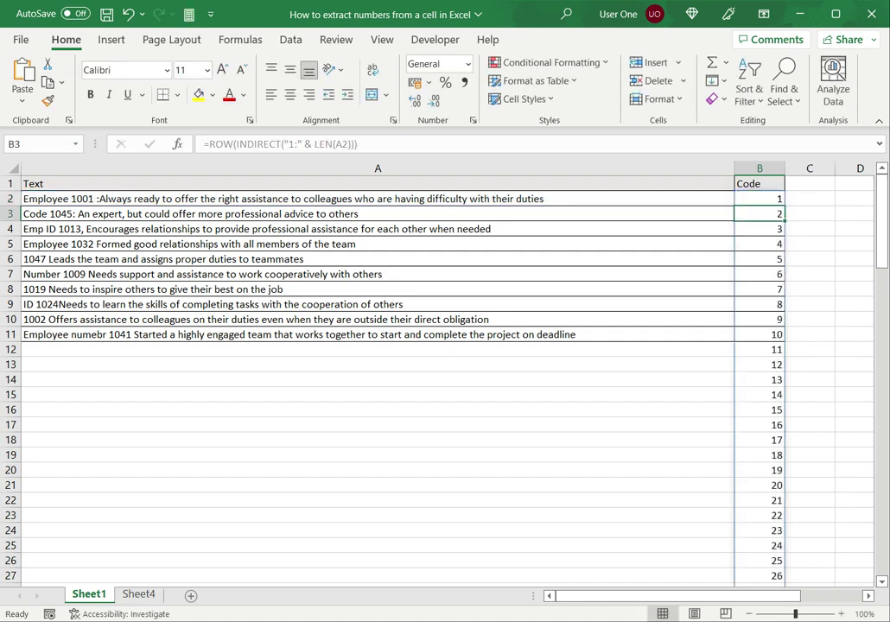
- Wrap the ROW expression in B2 with MID so the formula becomes =MID(A2,ROW(INDIRECT("1:" & LEN(A2))),1), splitting the text into single characters
click(758, 199)
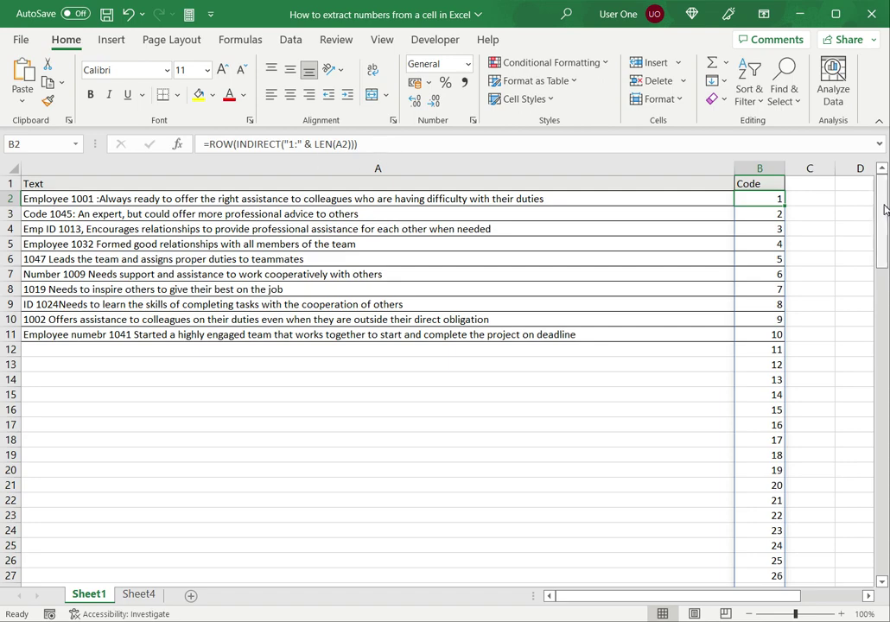
mouse_move(880, 203)
mouse_down()
mouse_move(882, 527)
mouse_move(883, 199)
mouse_up()
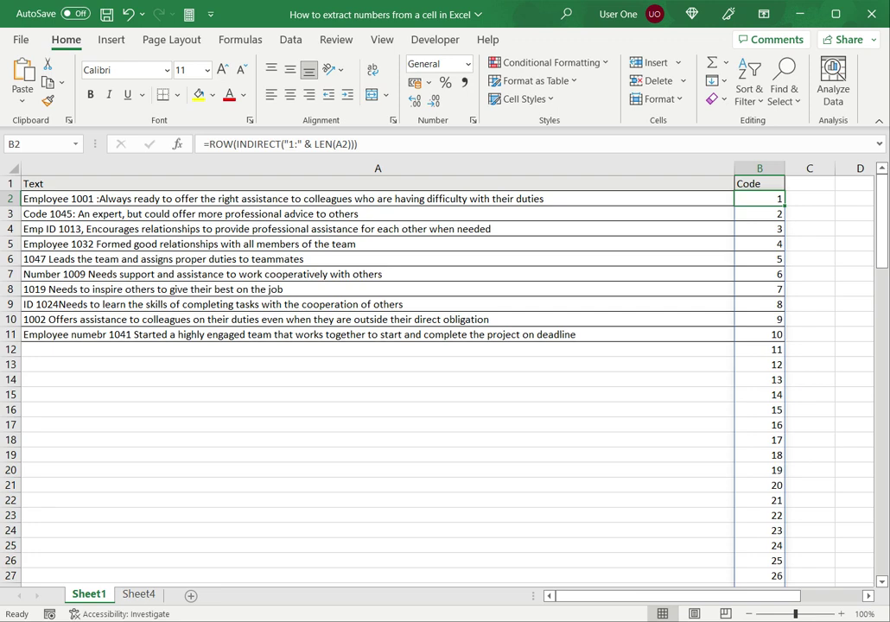
click(209, 143)
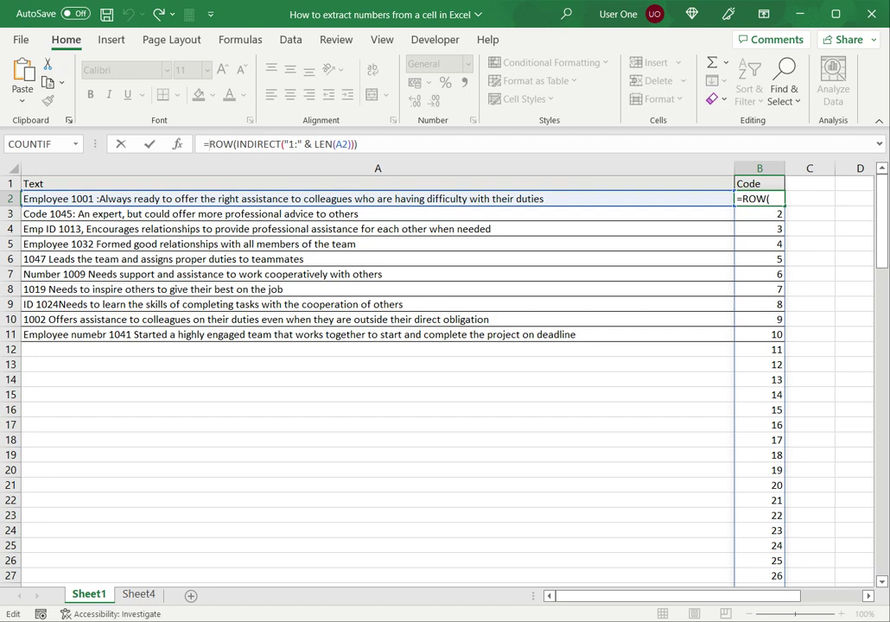
text(MID)
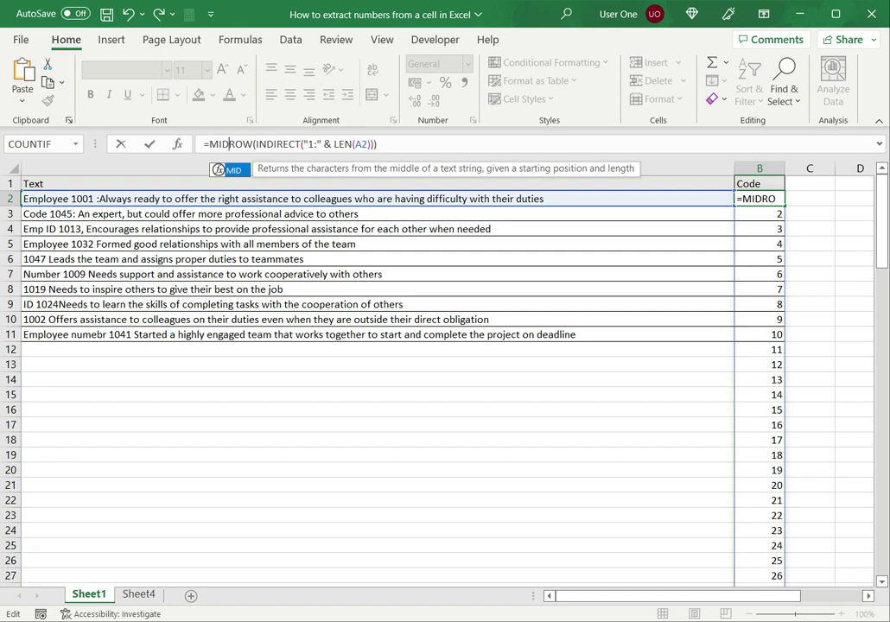
text(()
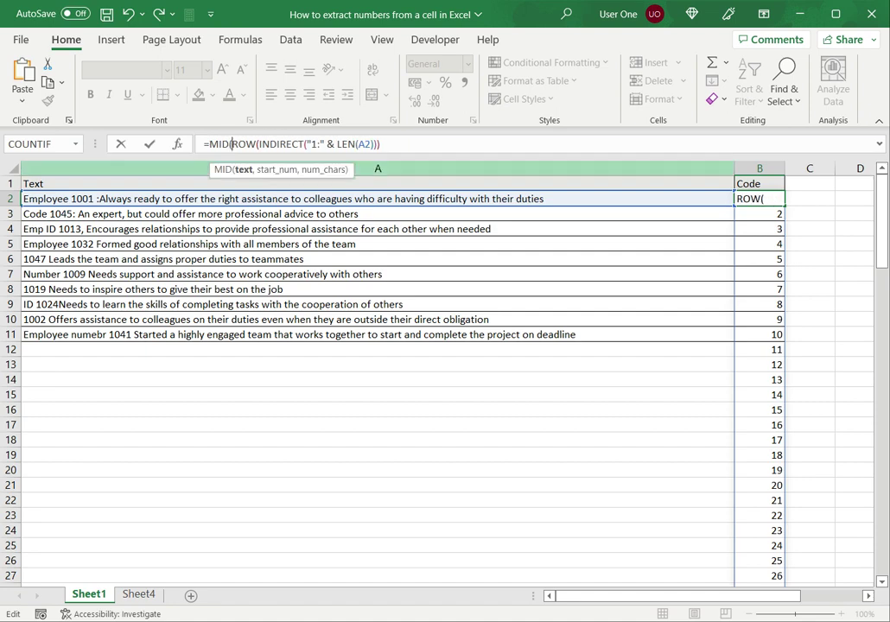
click(377, 198)
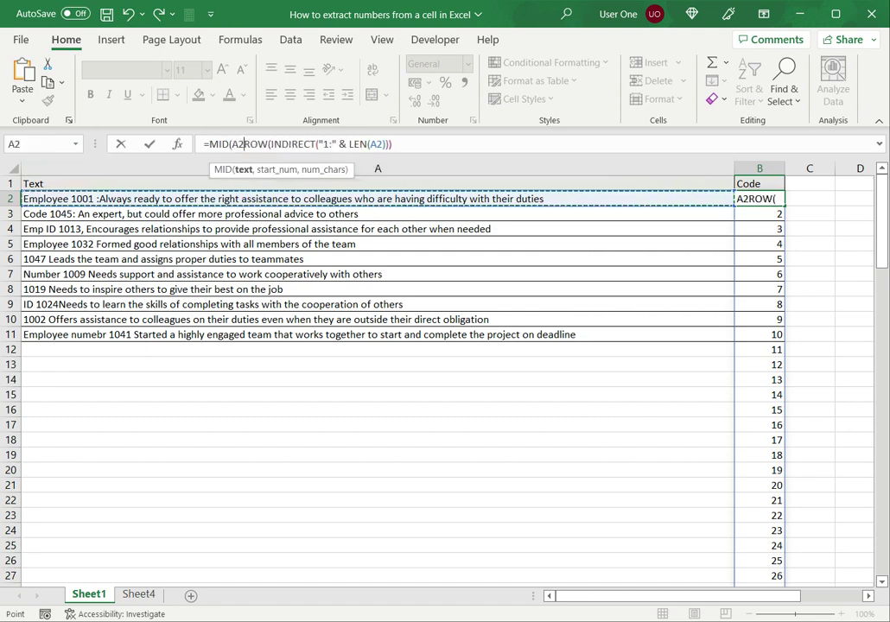
text(,)
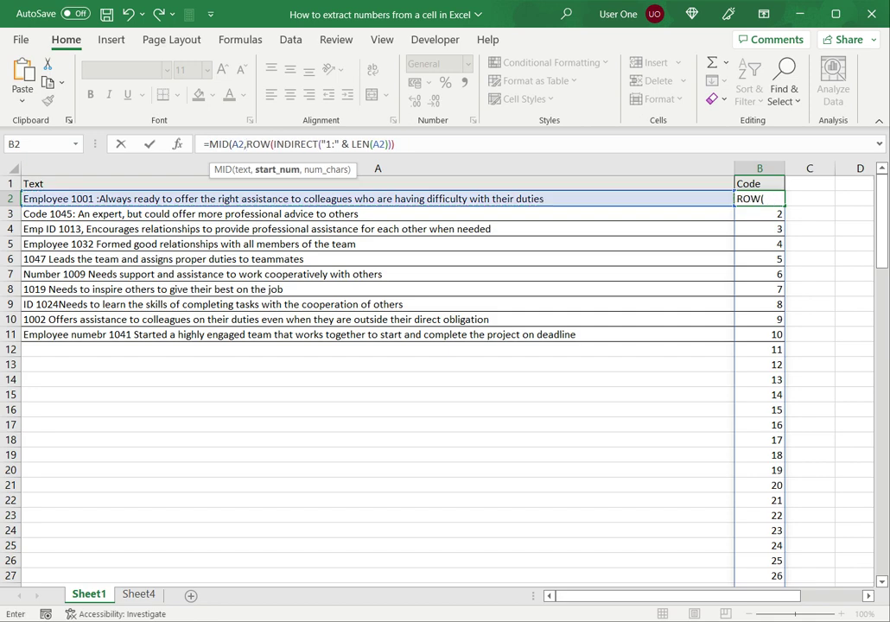
click(395, 144)
text(,)
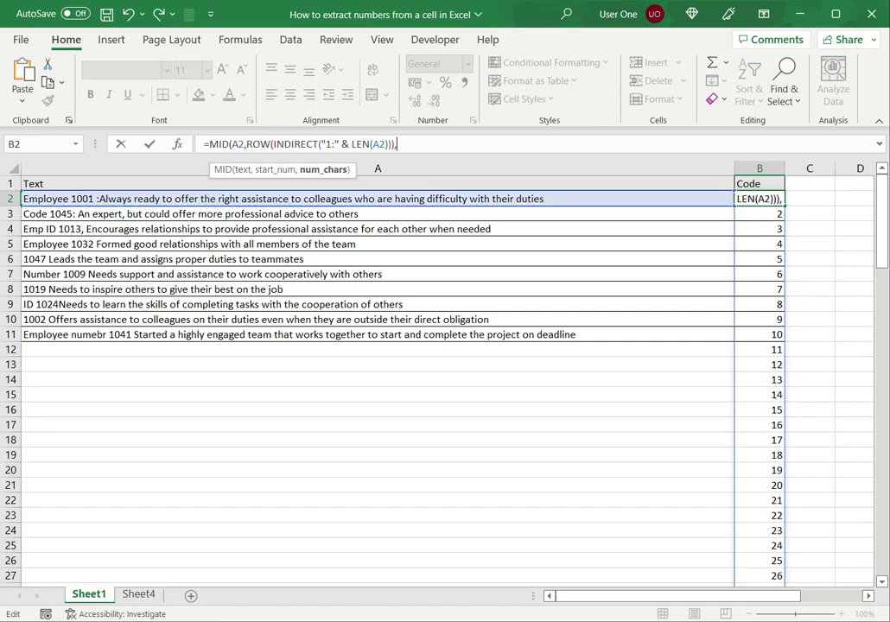
text(1))
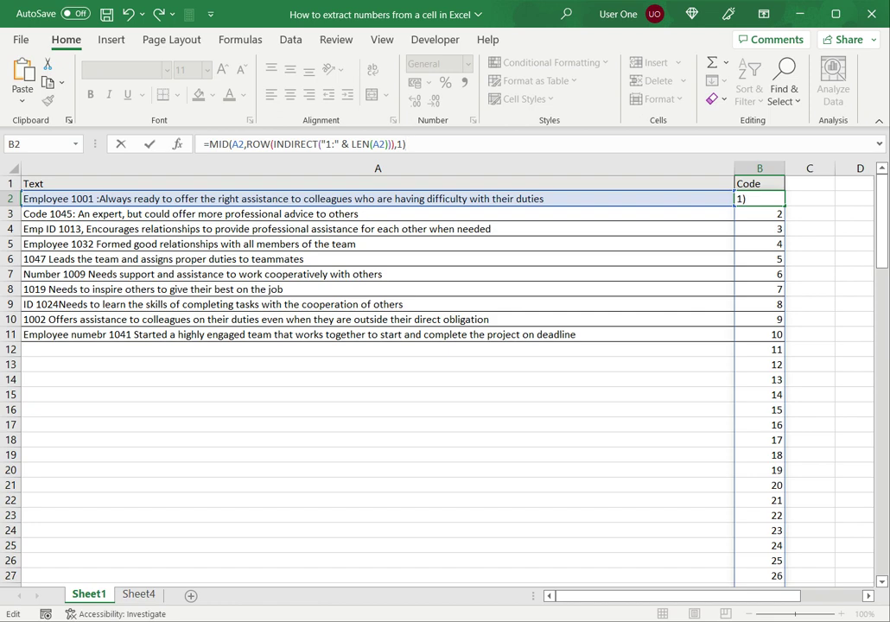
key(Return)
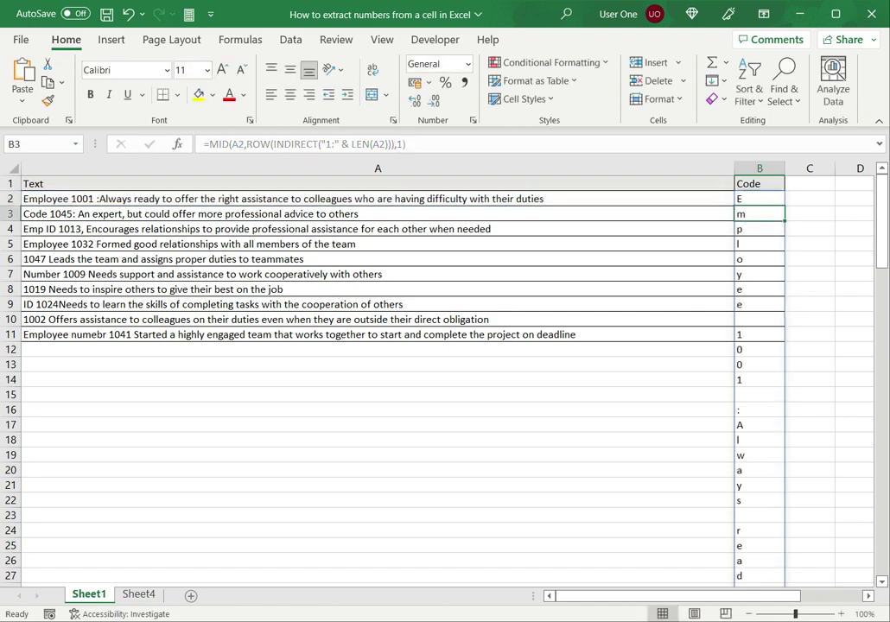
- Append *1 to the MID formula in B2 to convert the extracted digit characters to numbers
click(377, 199)
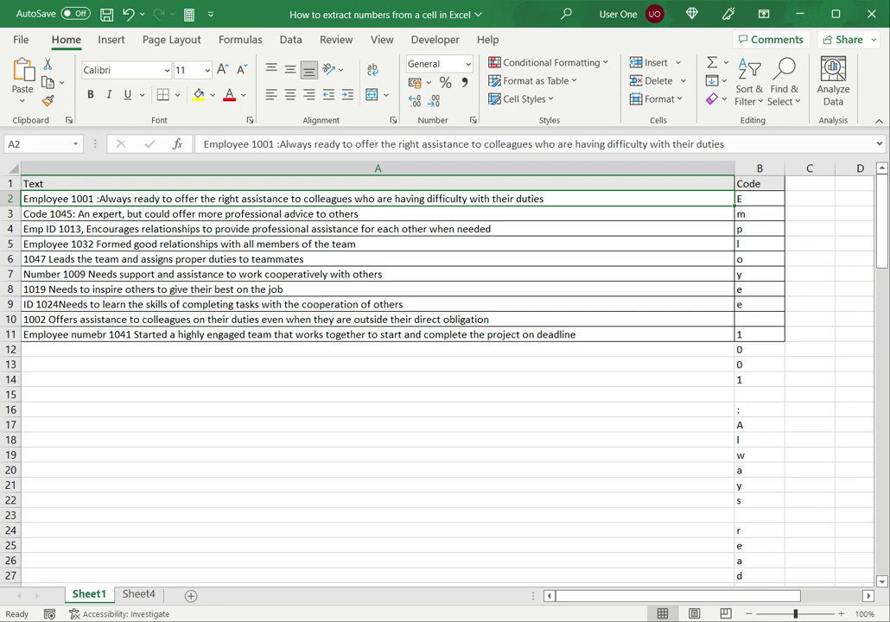
click(758, 199)
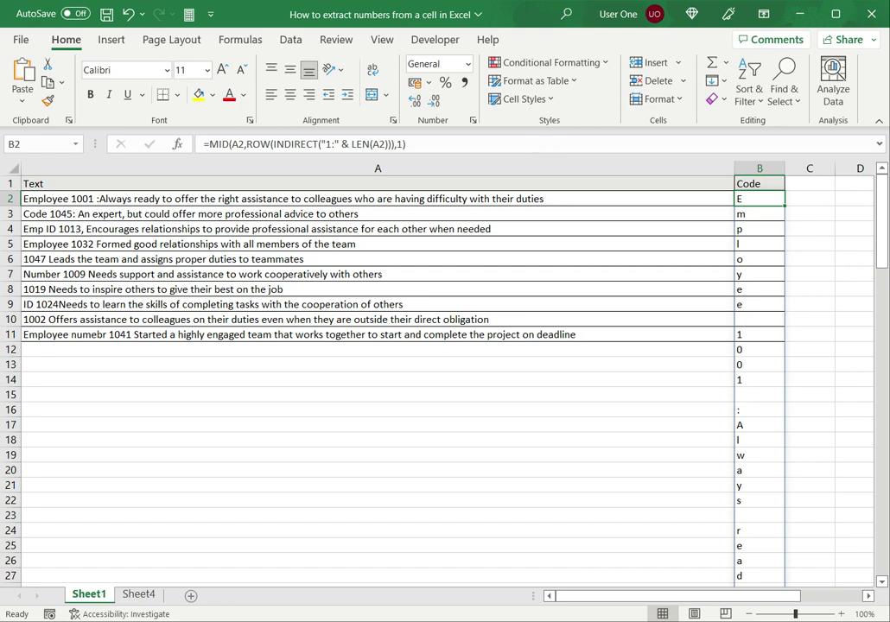
key(F2)
text(*)
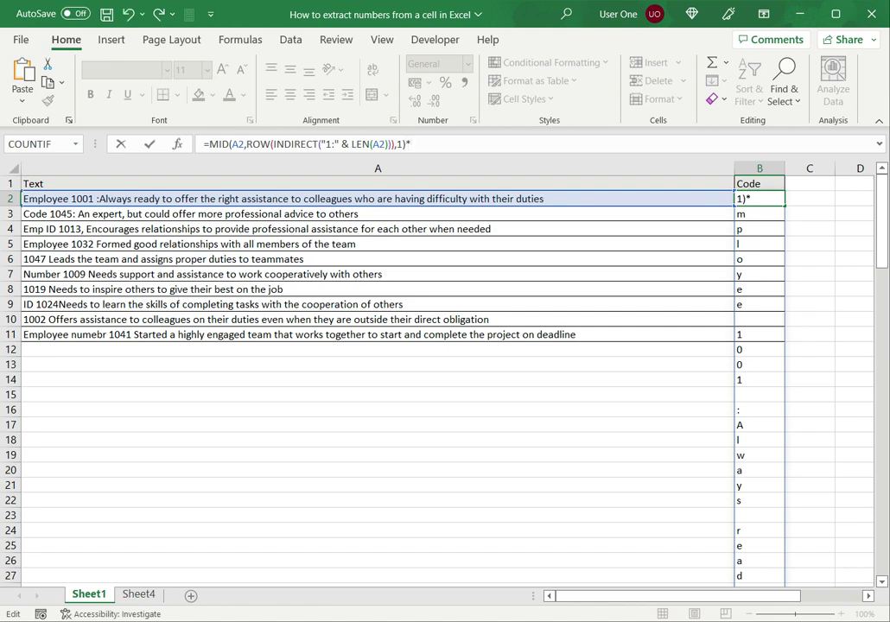
text(1)
key(Return)
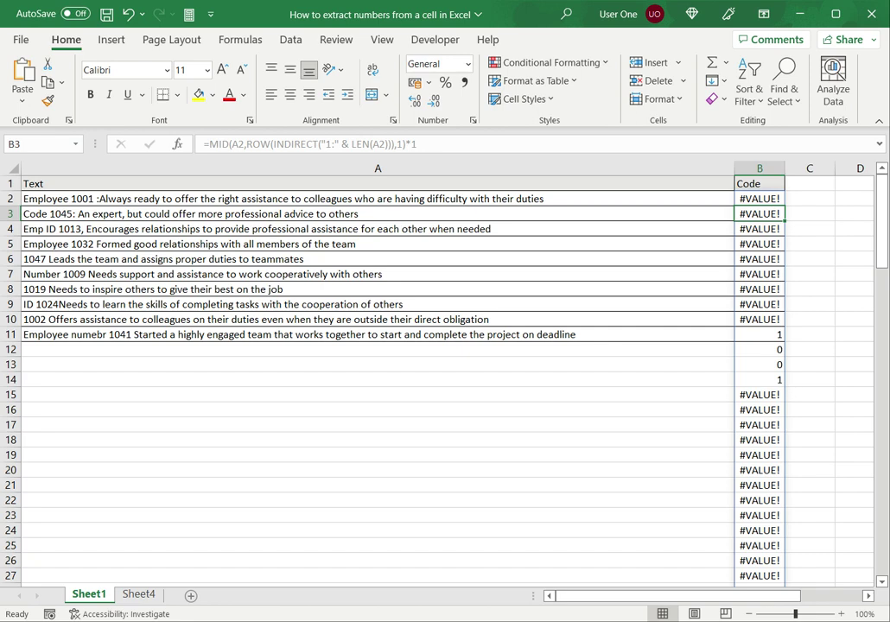
click(758, 335)
click(758, 349)
click(759, 364)
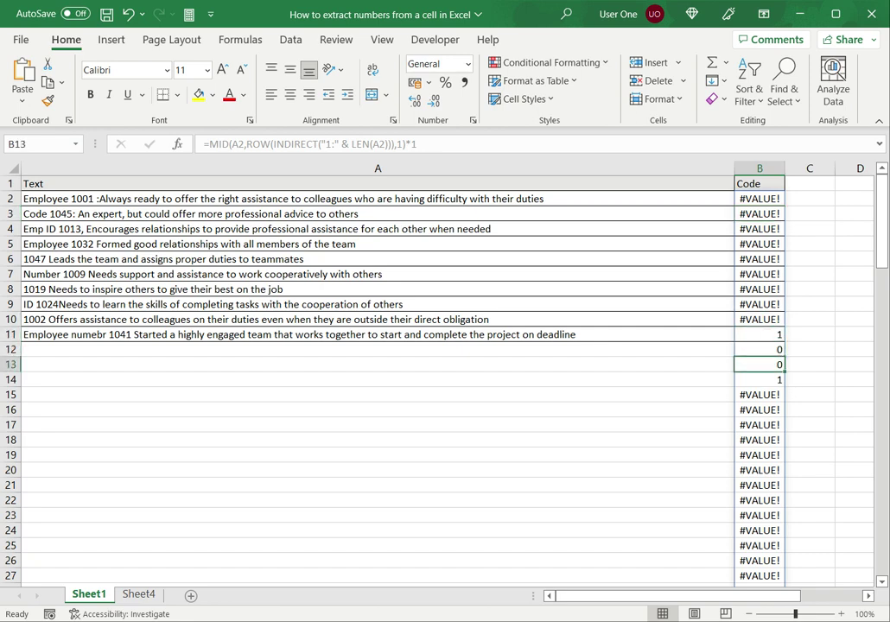
click(758, 379)
- Wrap the MID formula in B2 with IFERROR, using an empty string "" as the value returned for errors
click(758, 198)
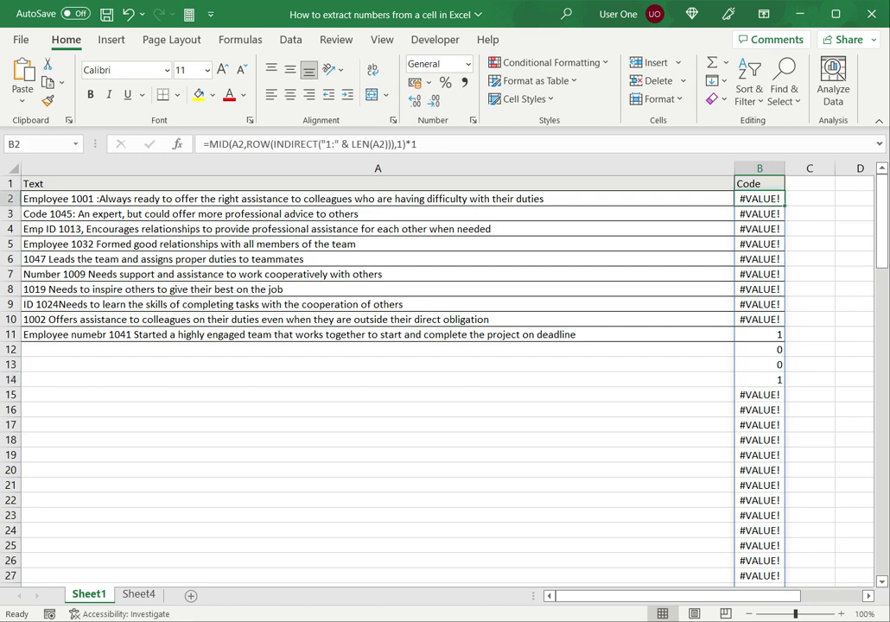
key(F2)
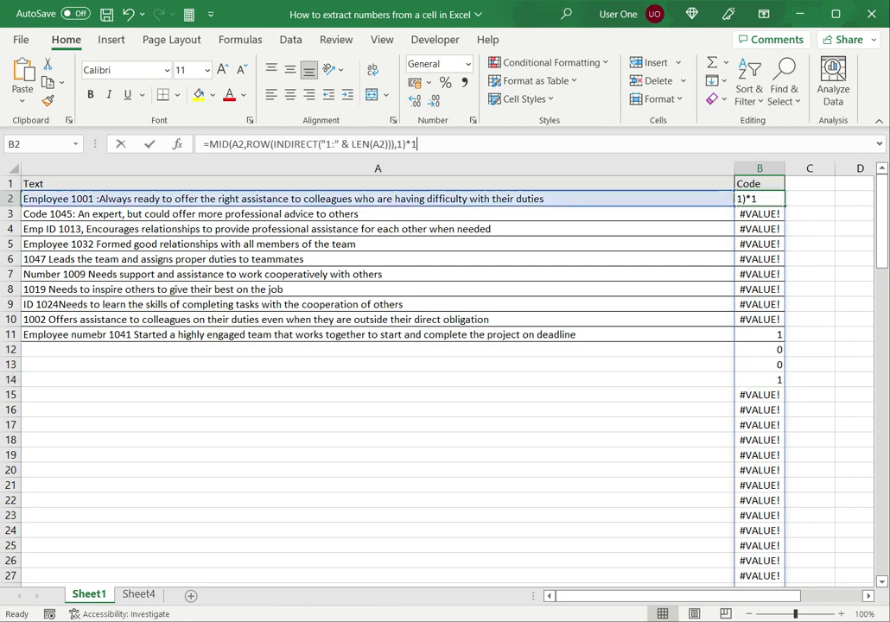
click(207, 143)
text(iferror)
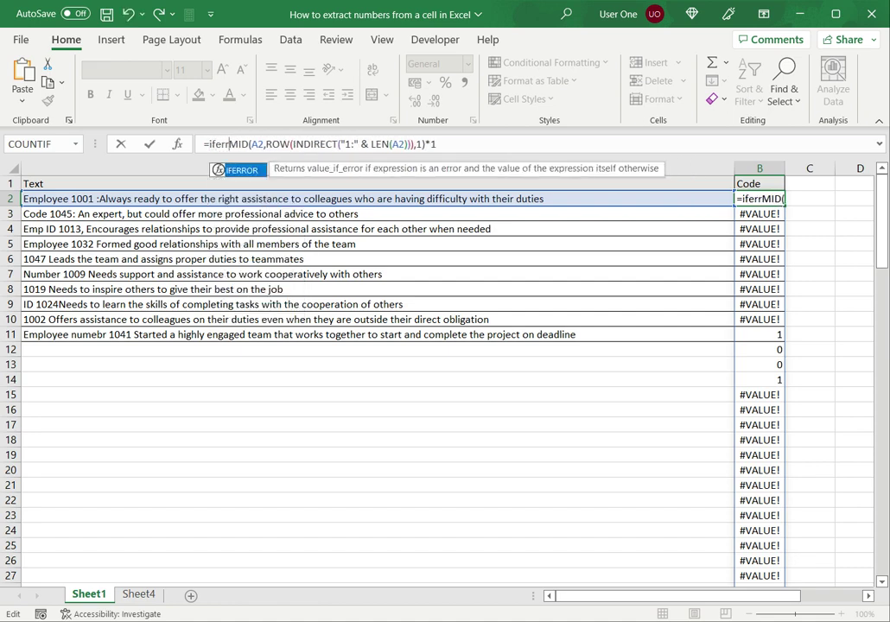
text(()
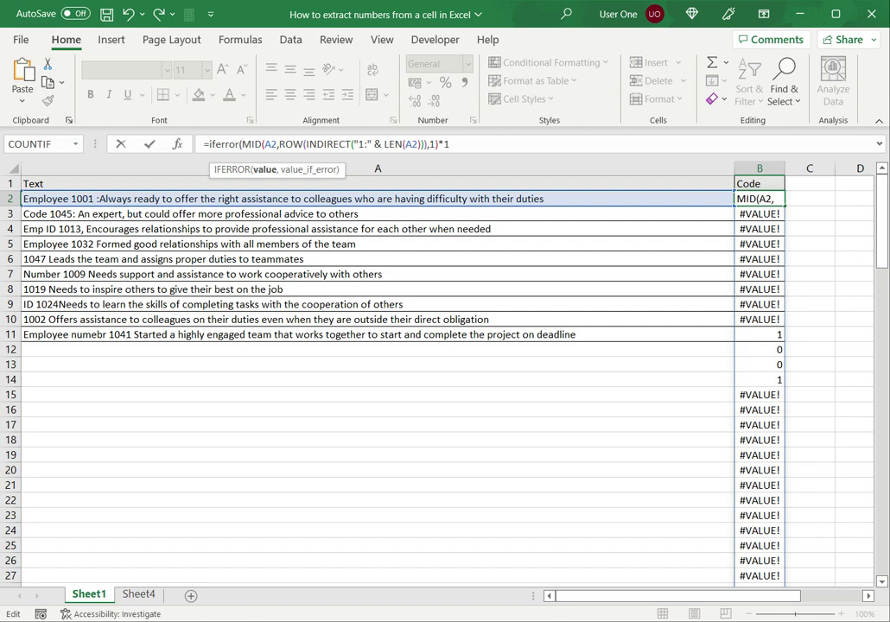
click(450, 144)
text(,)
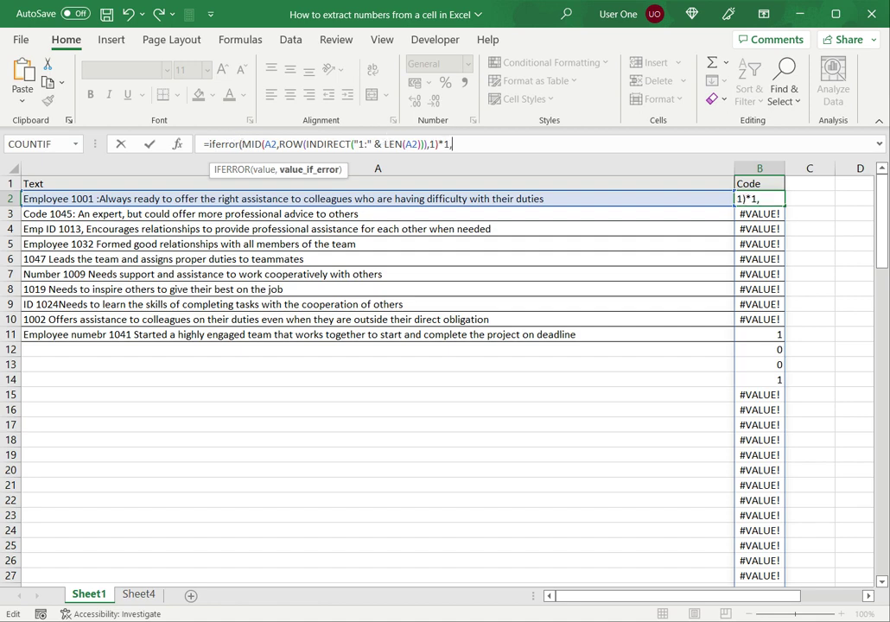
text("")
text())
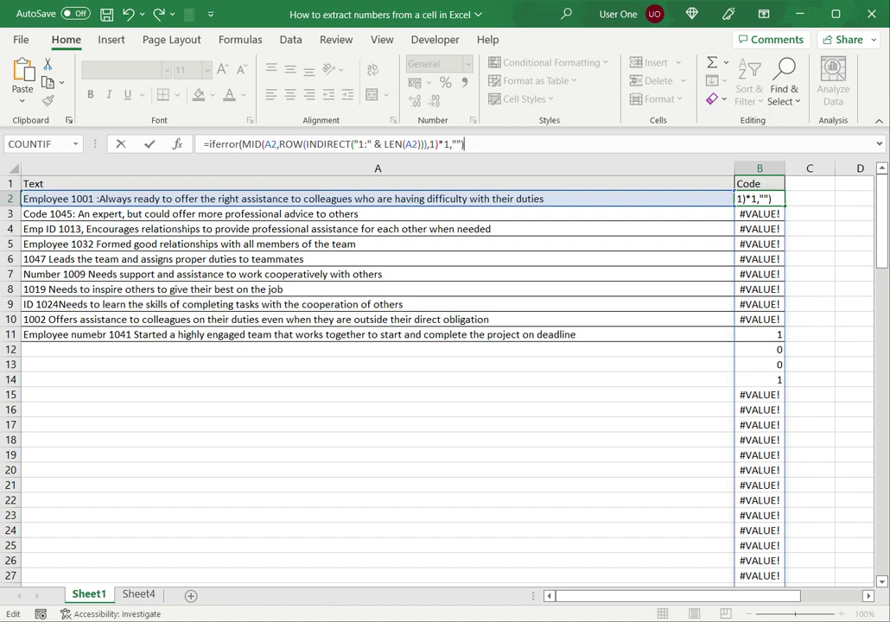
key(Return)
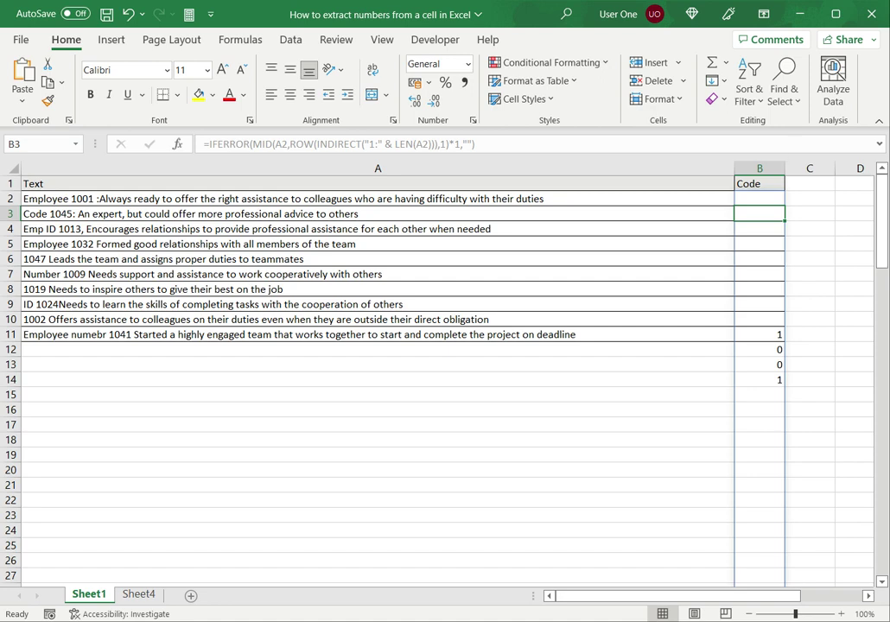
- Wrap the IFERROR formula in B2 with TEXTJOIN, using an empty string "" as the delimiter and TRUE to ignore empty cells
click(758, 198)
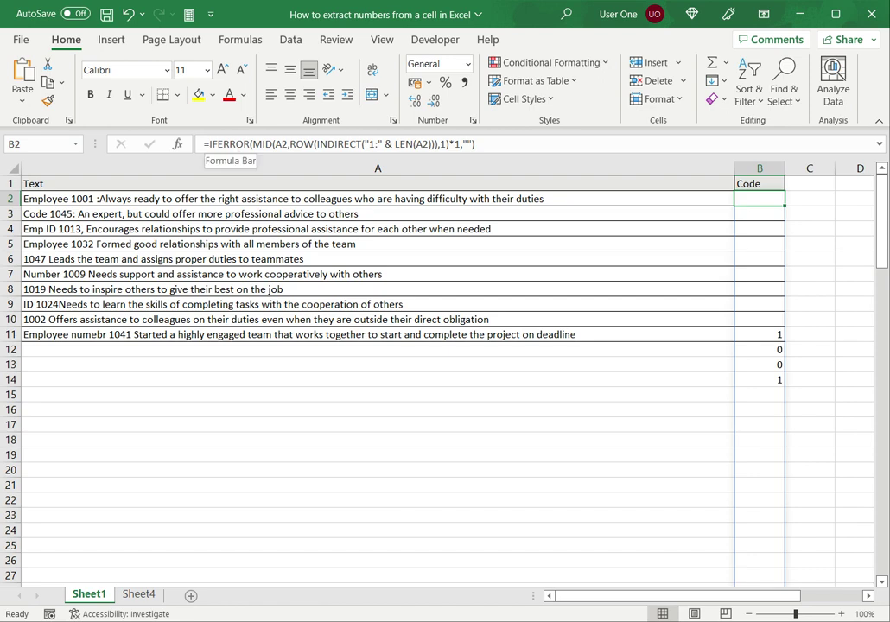
click(295, 151)
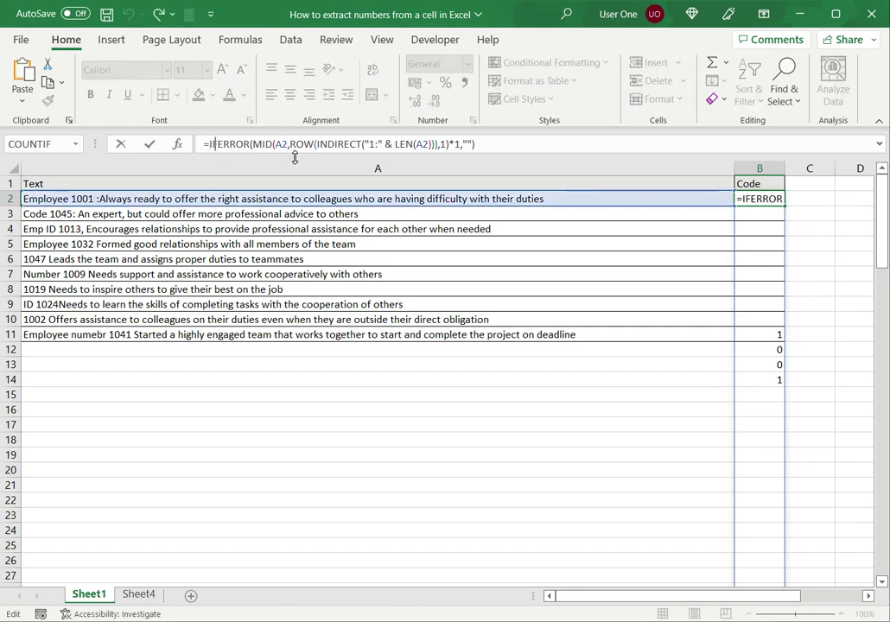
text(TEXTJOIN)
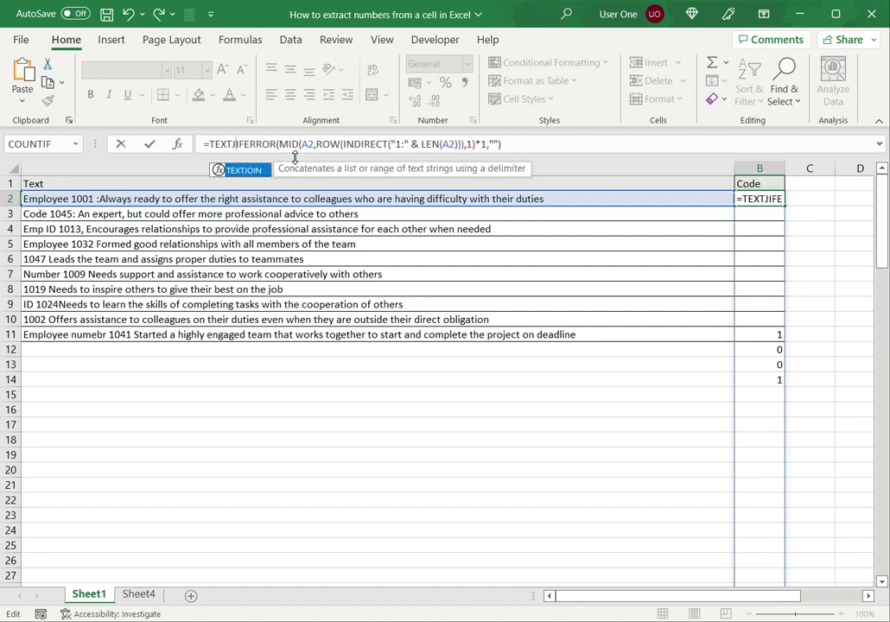
text(()
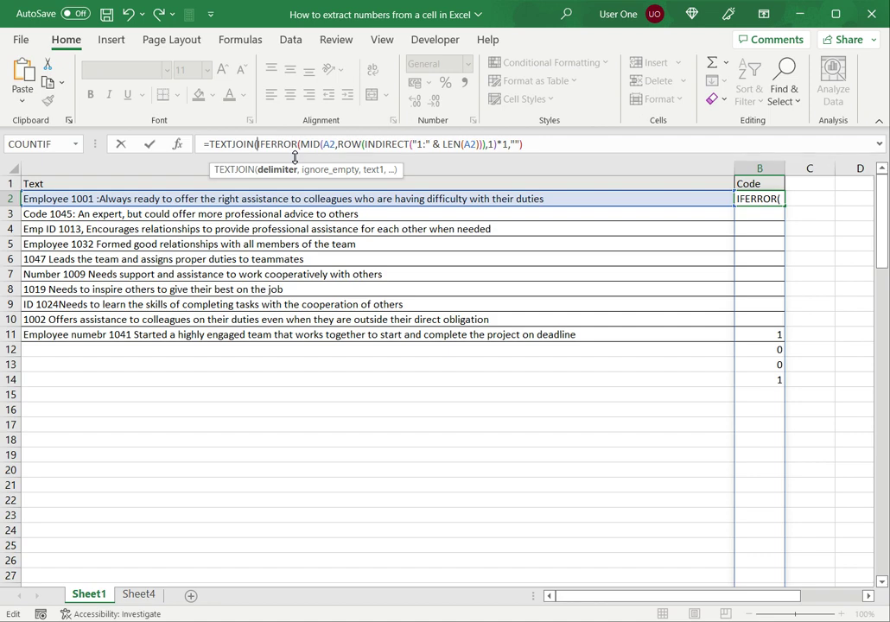
text("")
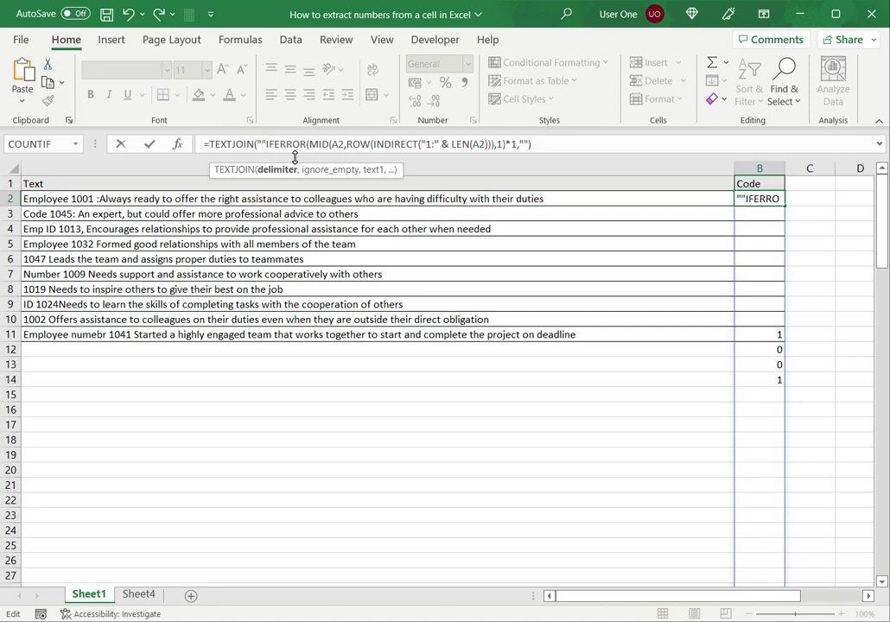
text(,)
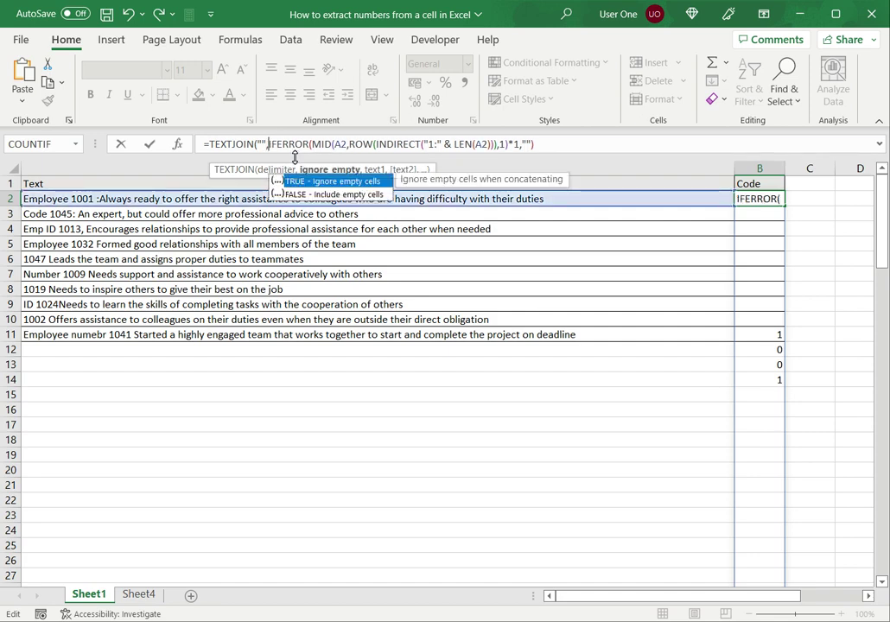
text(TRUE)
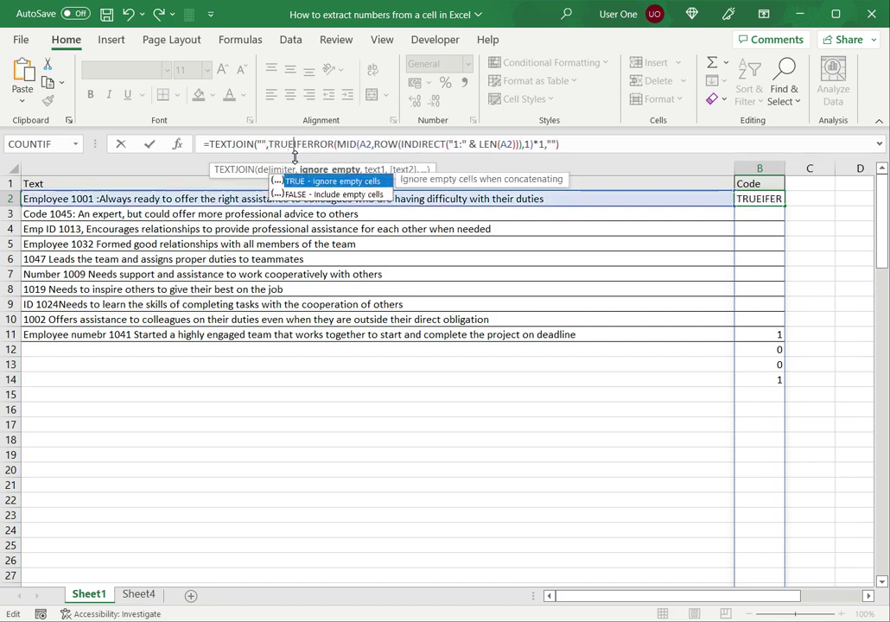
text(,)
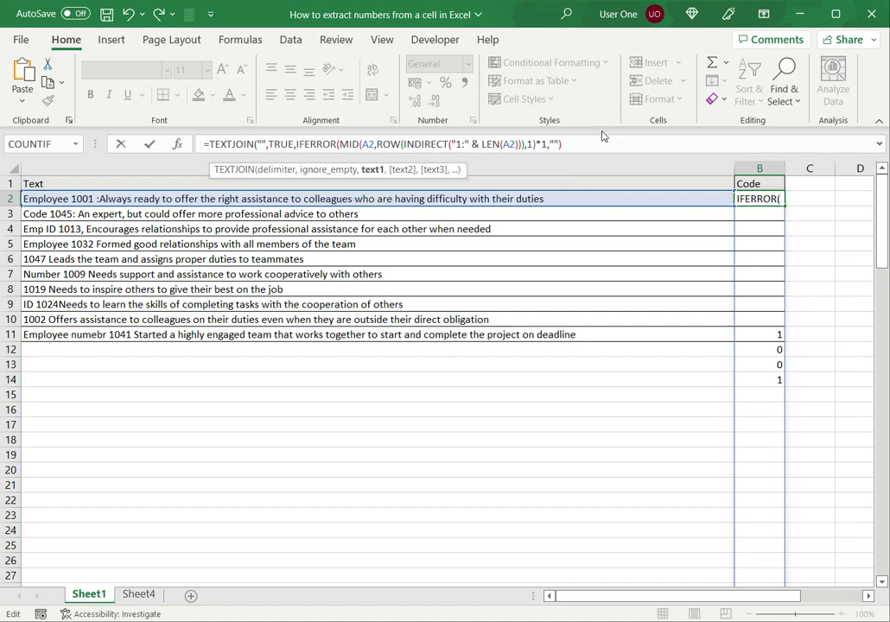
click(563, 143)
text())
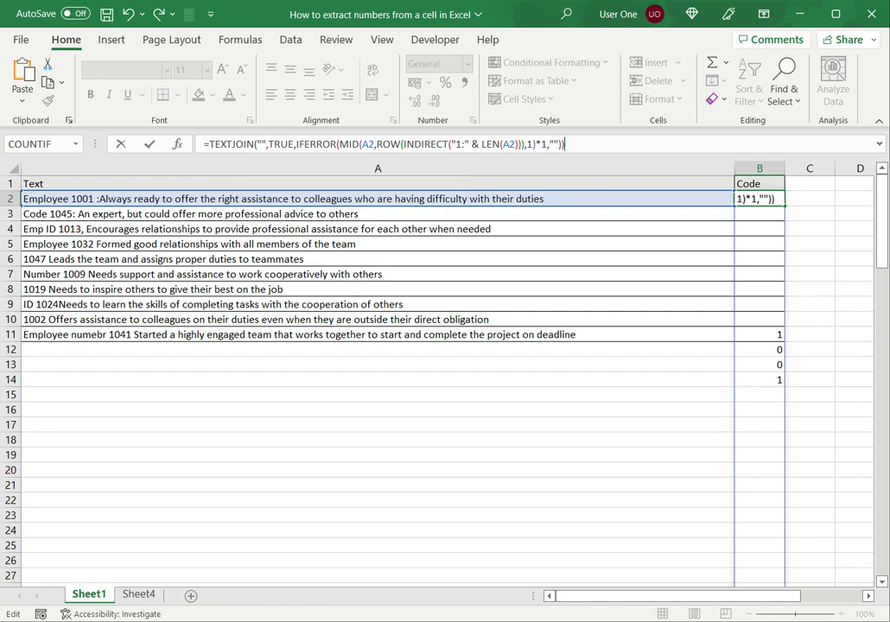
key(Return)
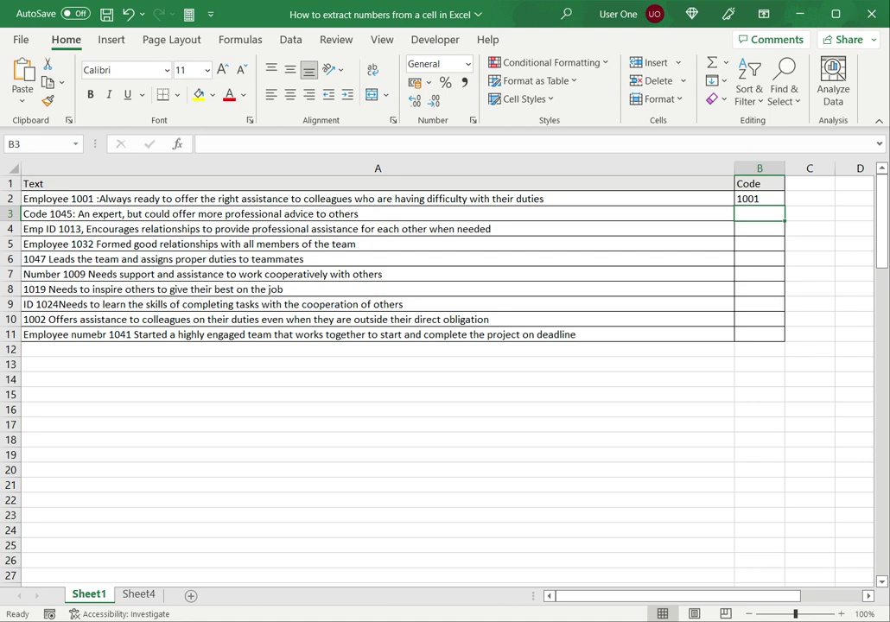
- Fill the TEXTJOIN formula from B2 down through B11 to extract the code for every text row
click(378, 198)
click(759, 199)
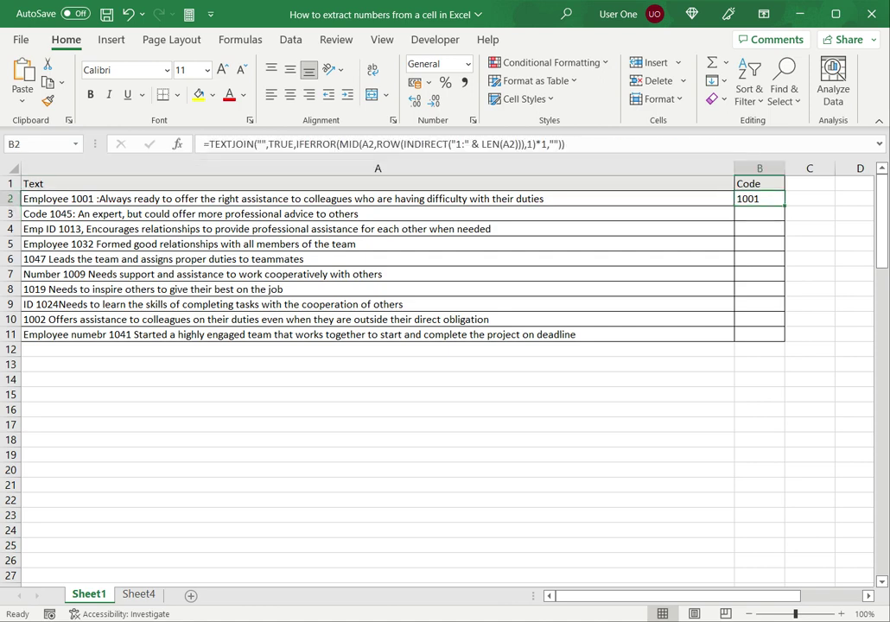
drag(784, 205, 778, 338)
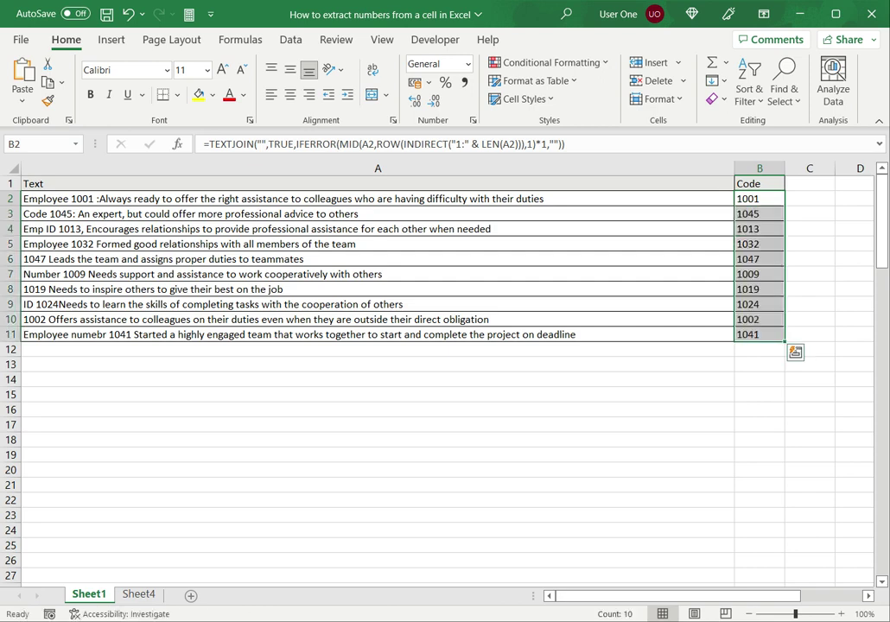
click(378, 213)
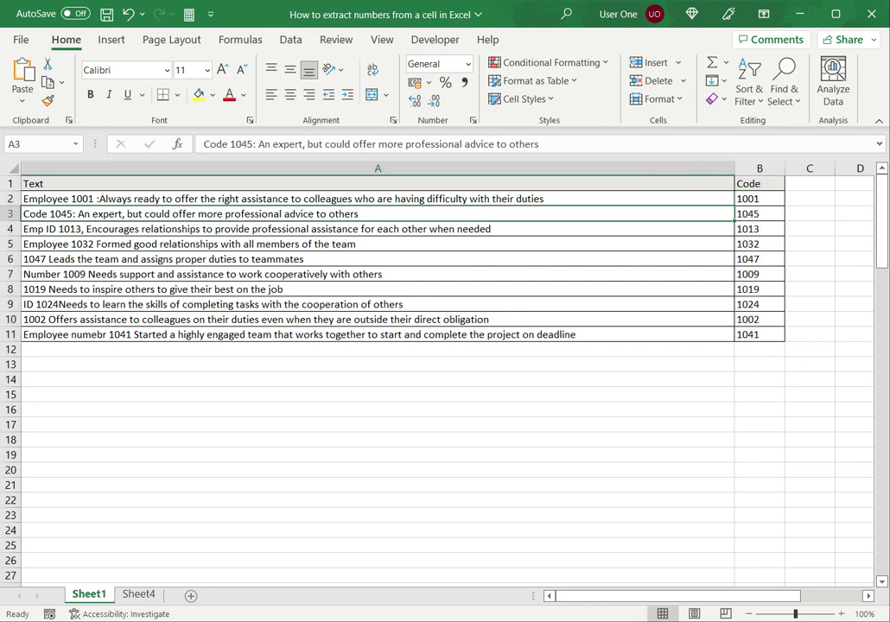